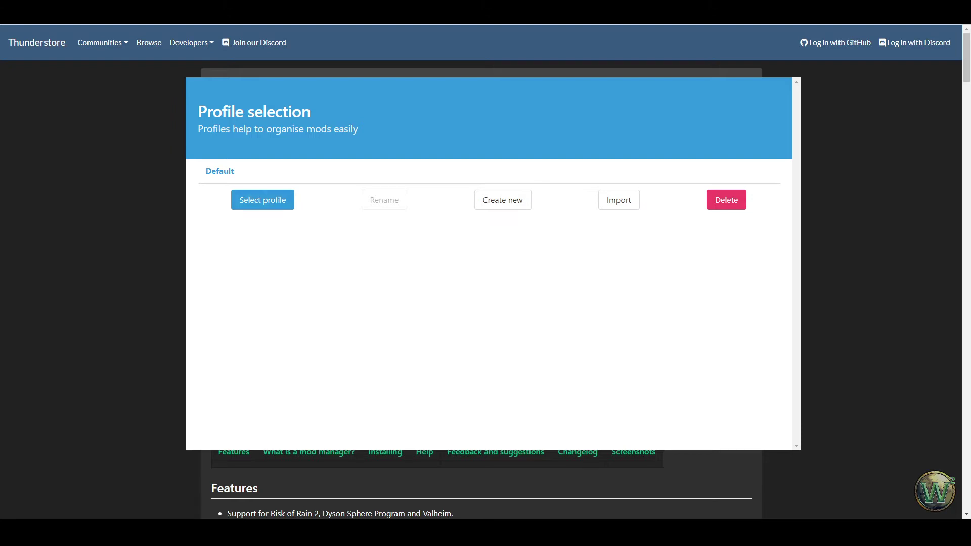
# Select the Default profile to manage Dyson Sphere Program mods
pyautogui.click(265, 200)
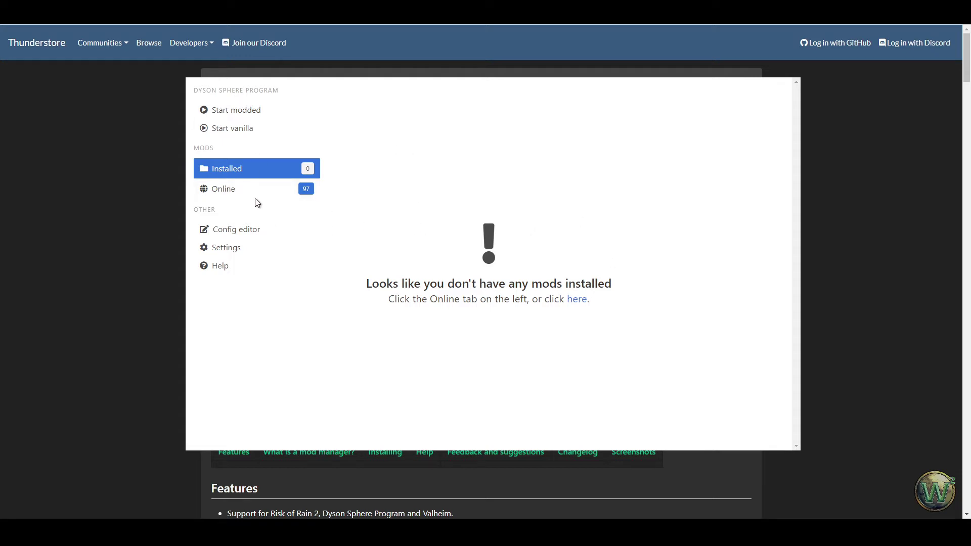
# Find CopyInserters in the Online list via 'copyin' and download it with its BepInEx dependency
pyautogui.click(239, 192)
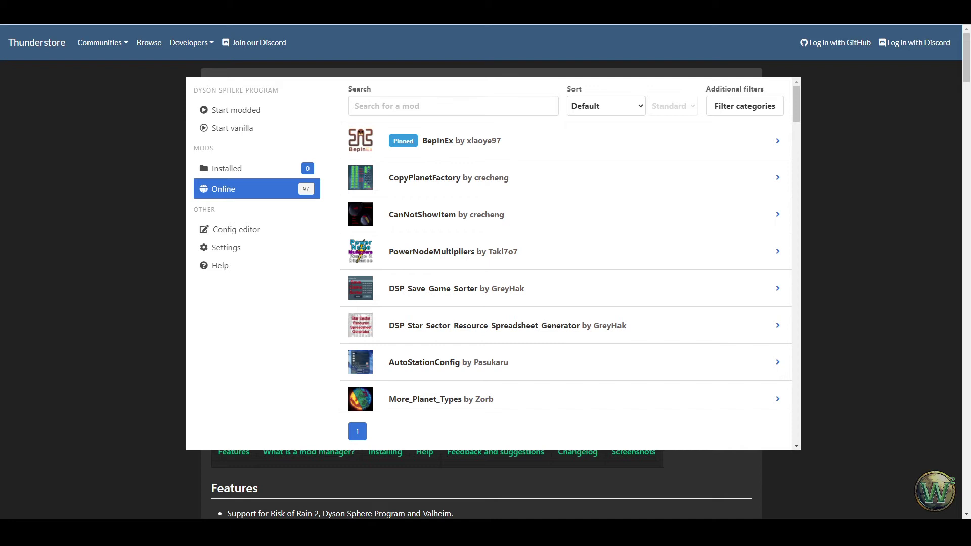
pyautogui.scroll(-3, 568, 265)
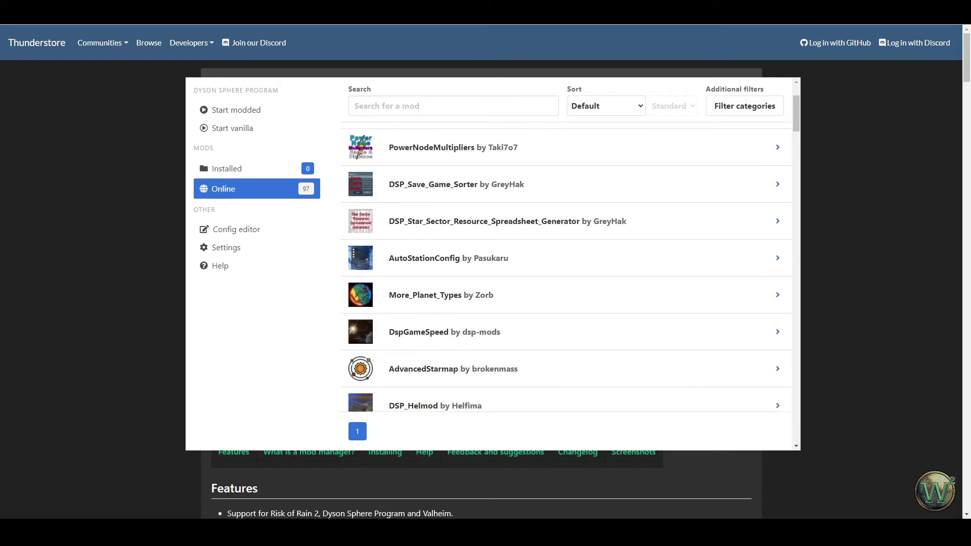
pyautogui.scroll(-5, 569, 266)
pyautogui.scroll(-3, 569, 265)
pyautogui.scroll(10, 569, 266)
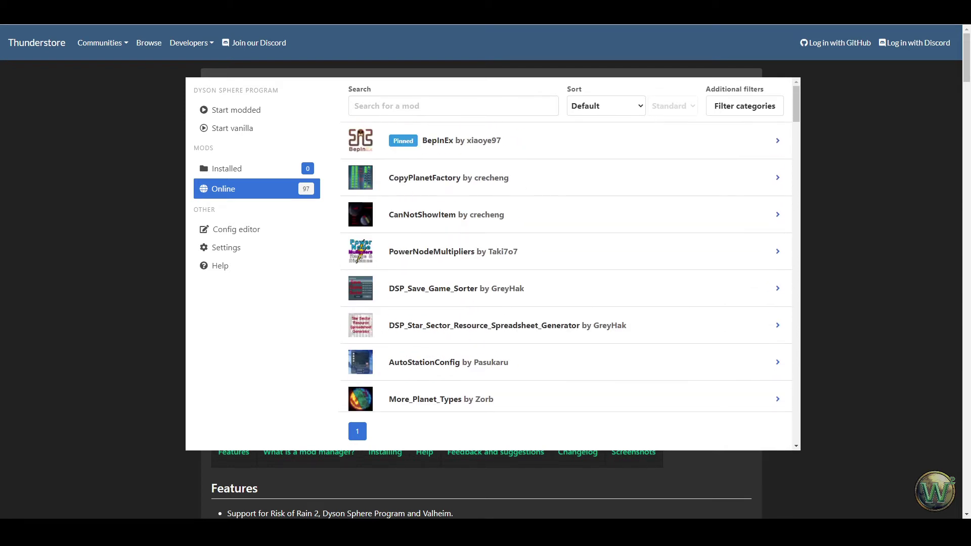
pyautogui.click(482, 106)
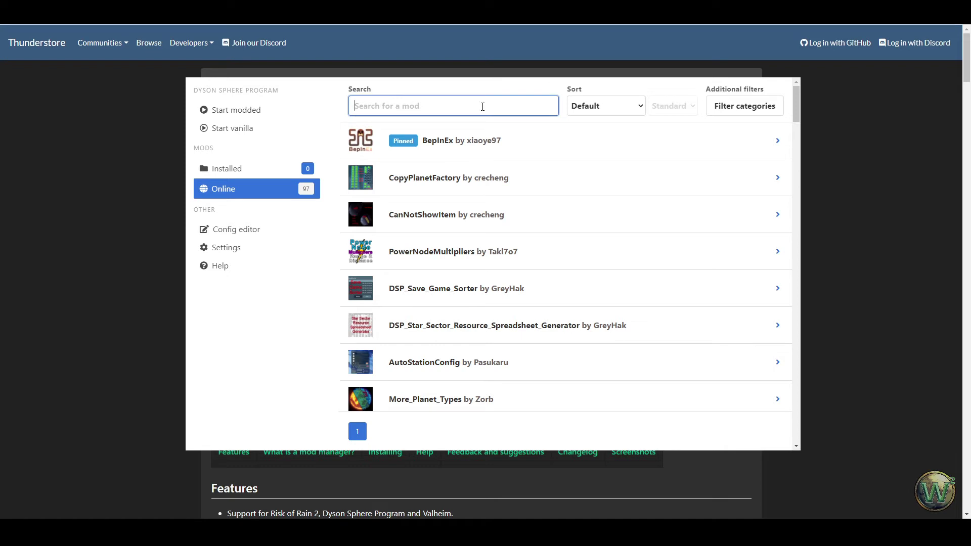
pyautogui.write('copy')
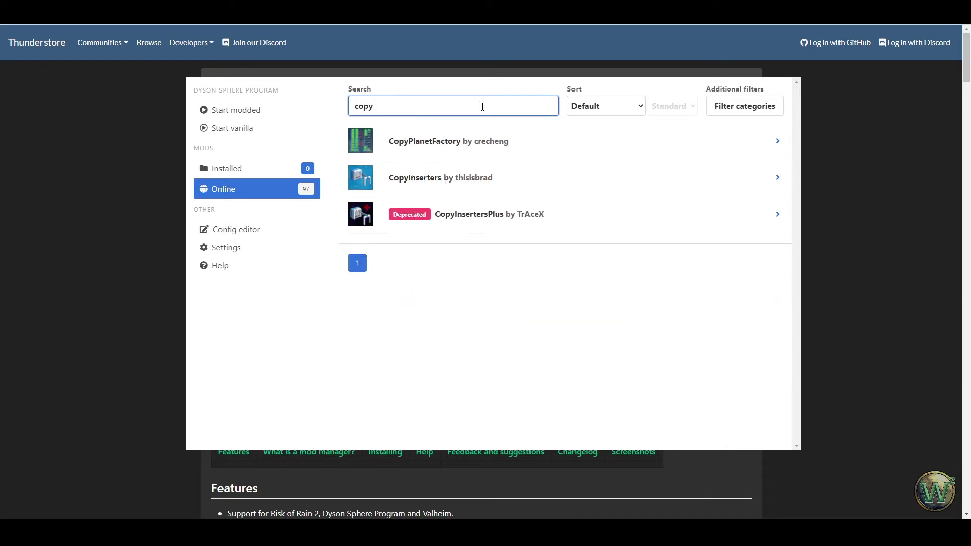
pyautogui.write('in')
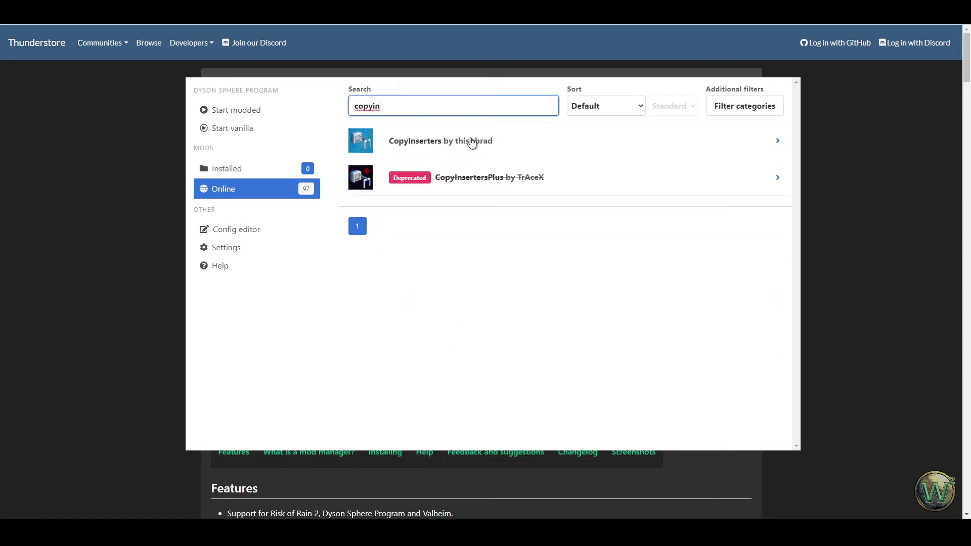
pyautogui.click(472, 143)
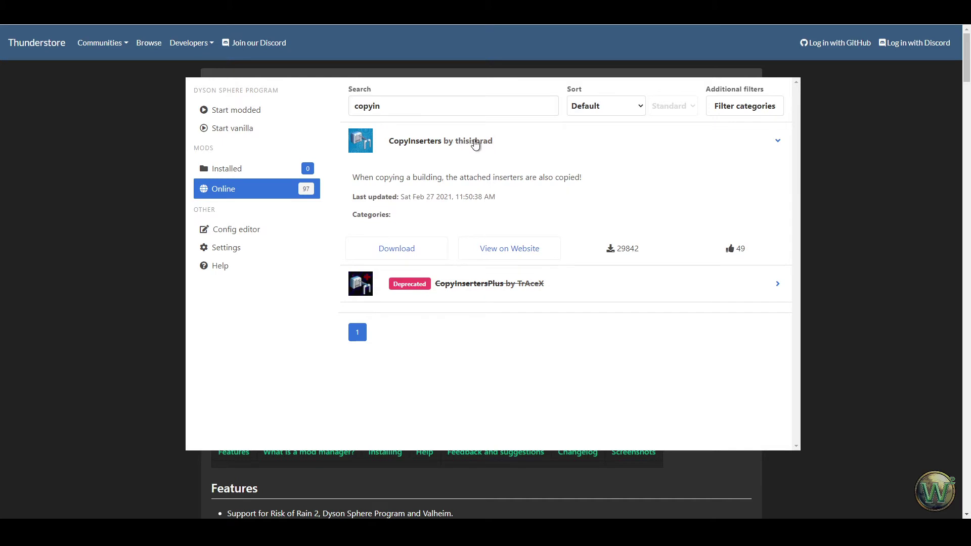
pyautogui.click(402, 251)
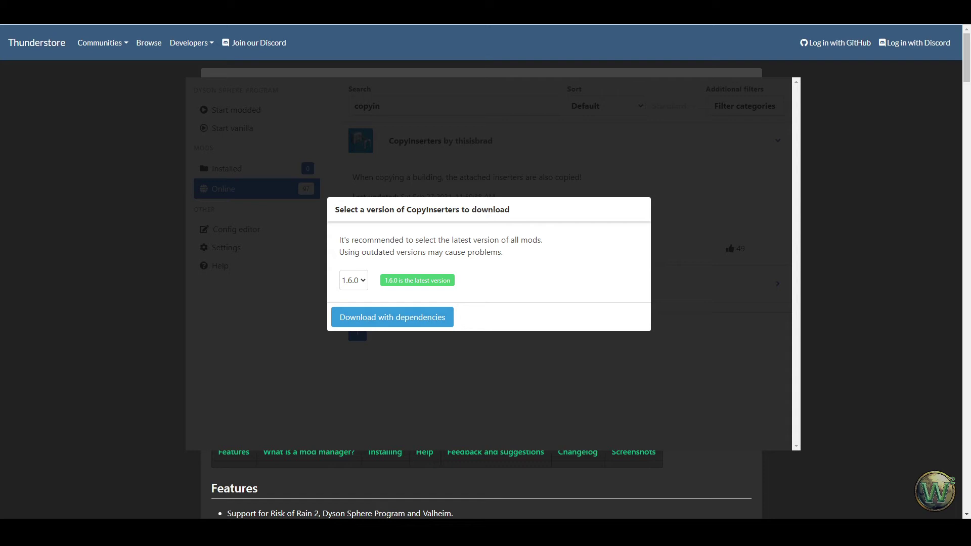
pyautogui.click(379, 323)
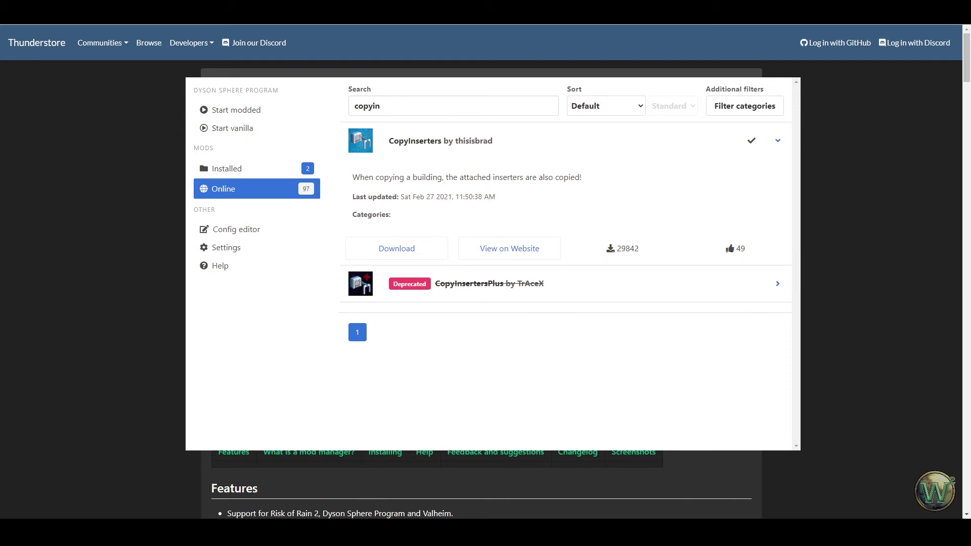
# Show the Installed list, now containing BepInEx and CopyInserters
pyautogui.click(259, 177)
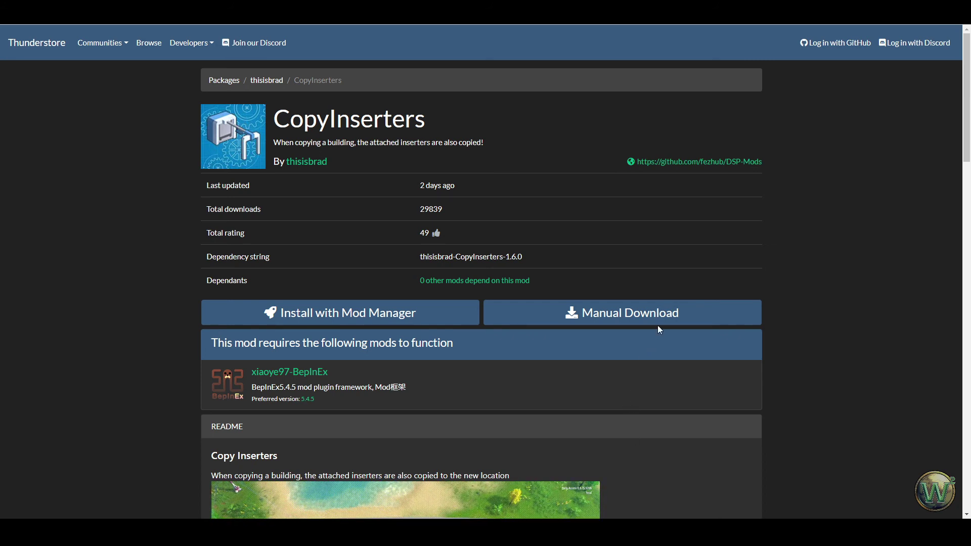
pyautogui.scroll(-1, 659, 318)
pyautogui.scroll(-5, 575, 331)
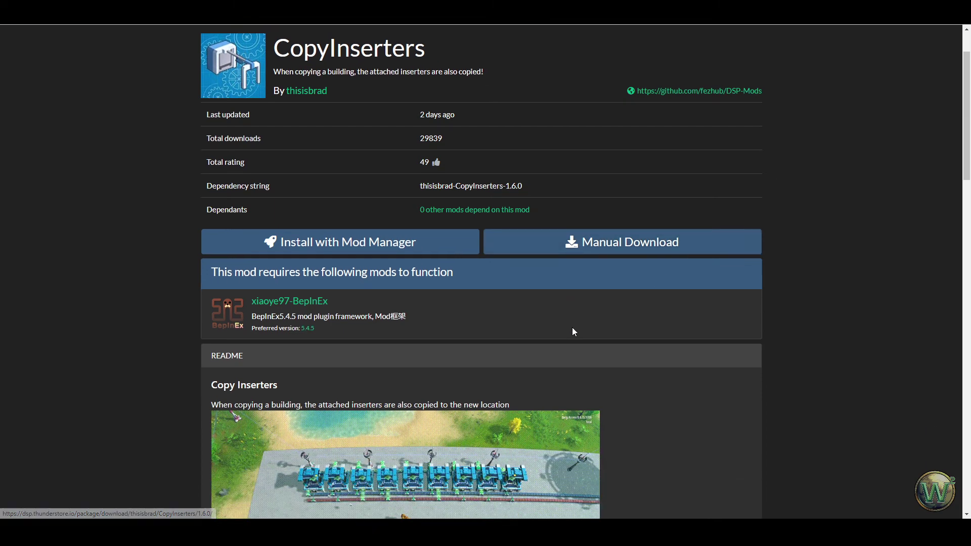
pyautogui.scroll(-1, 600, 334)
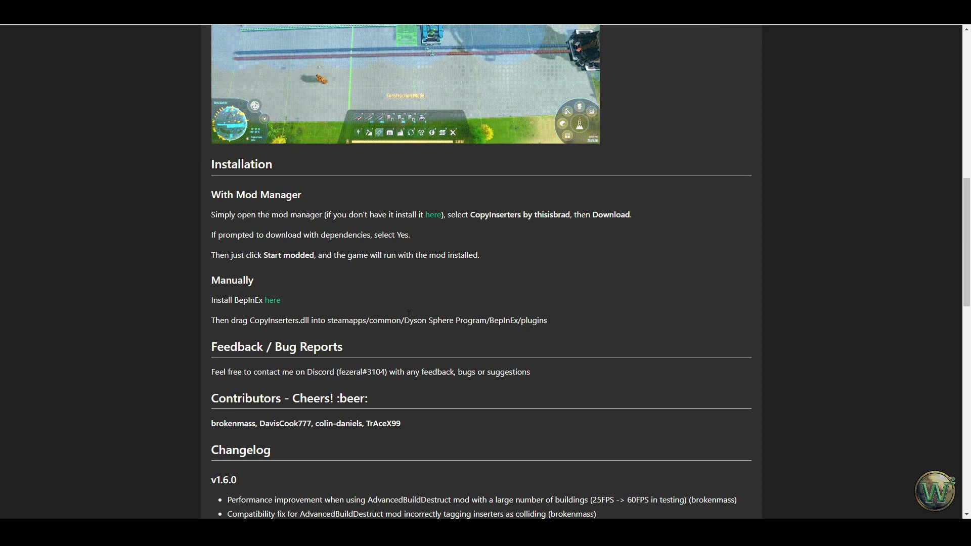
pyautogui.moveTo(220, 280); pyautogui.dragTo(544, 331)
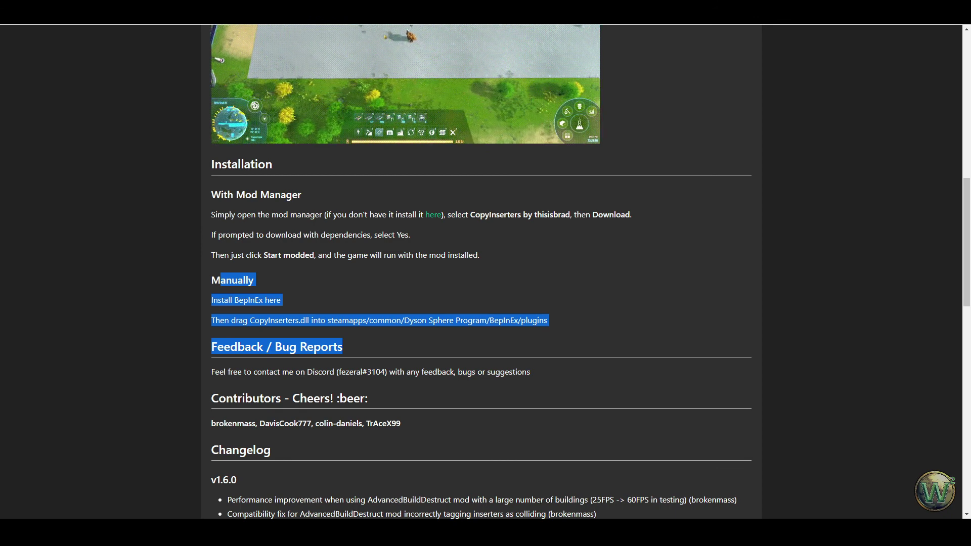
pyautogui.click(483, 497)
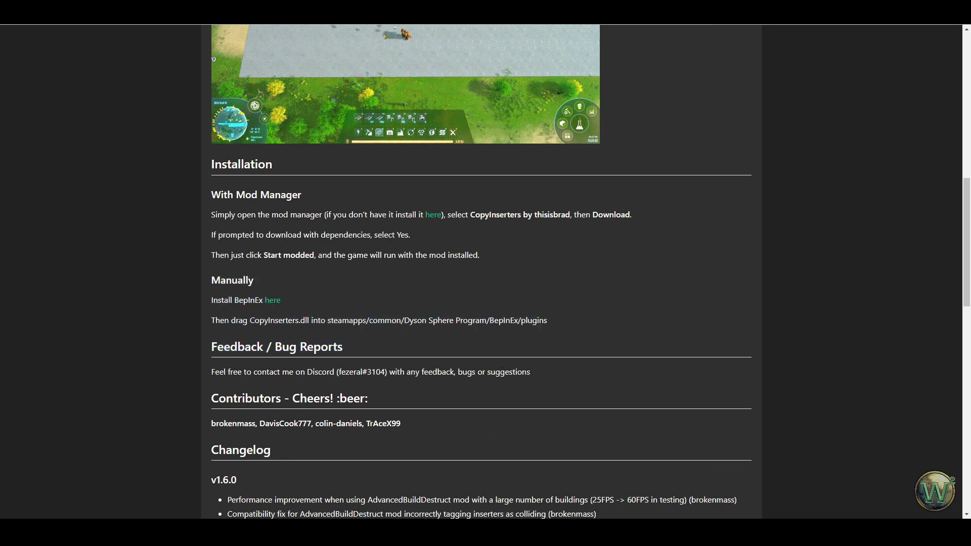